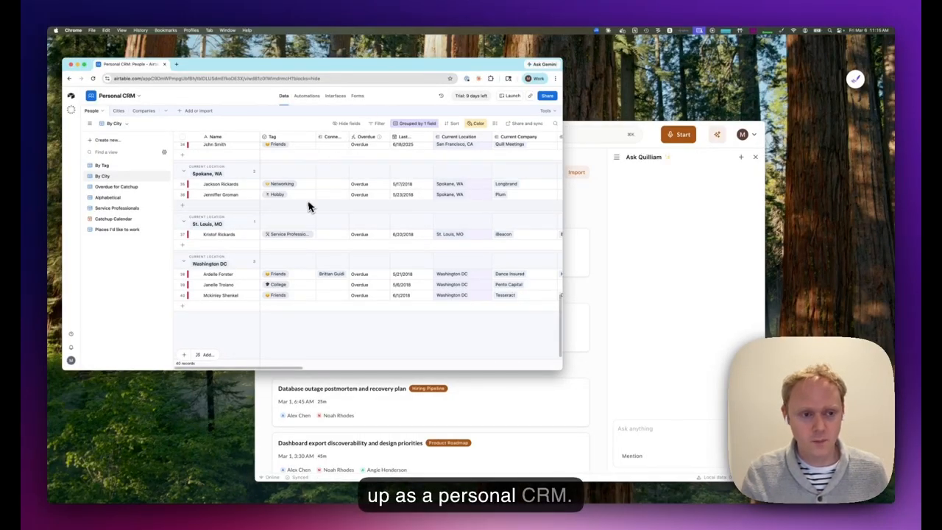
Step: Switch to Quill and open the Airtable connection form in the Integrations & MCPs settings
scroll(304, 204, "up", 5)
scroll(305, 204, "up", 2)
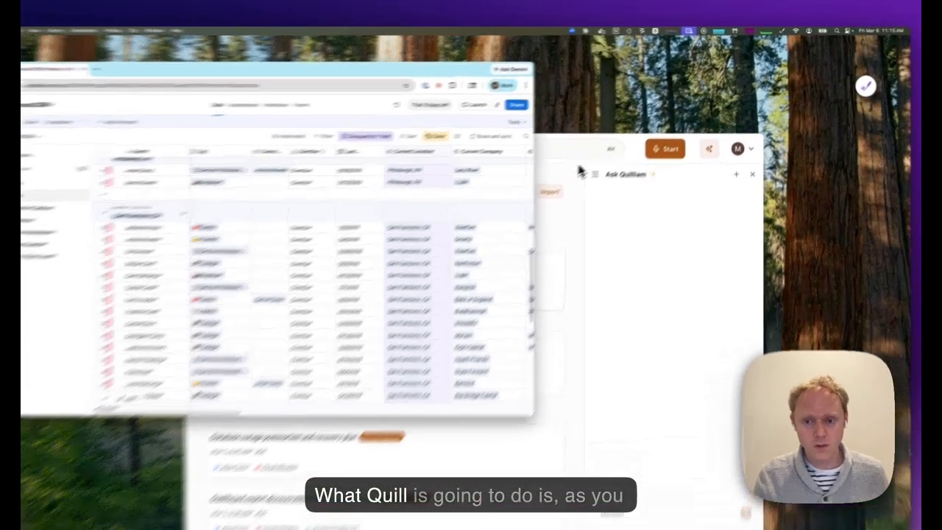
left_click(581, 170)
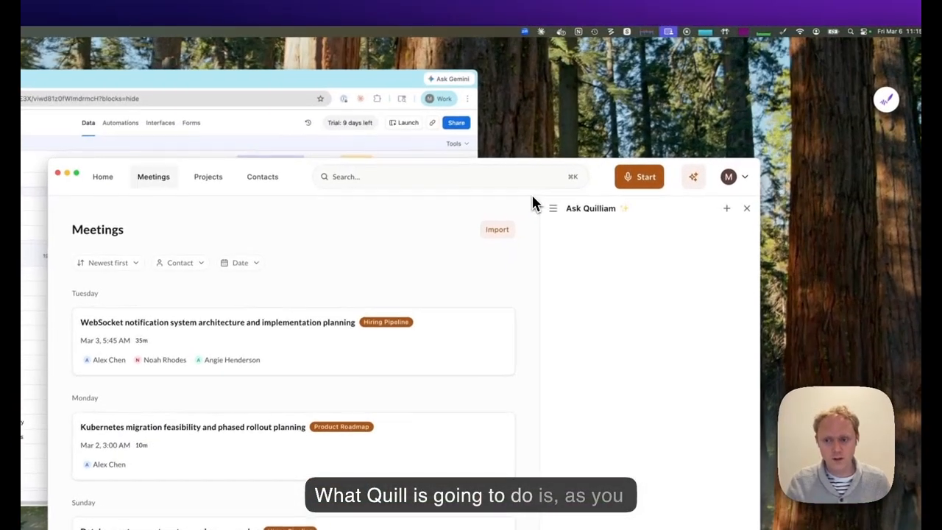
left_click(737, 149)
left_click(639, 202)
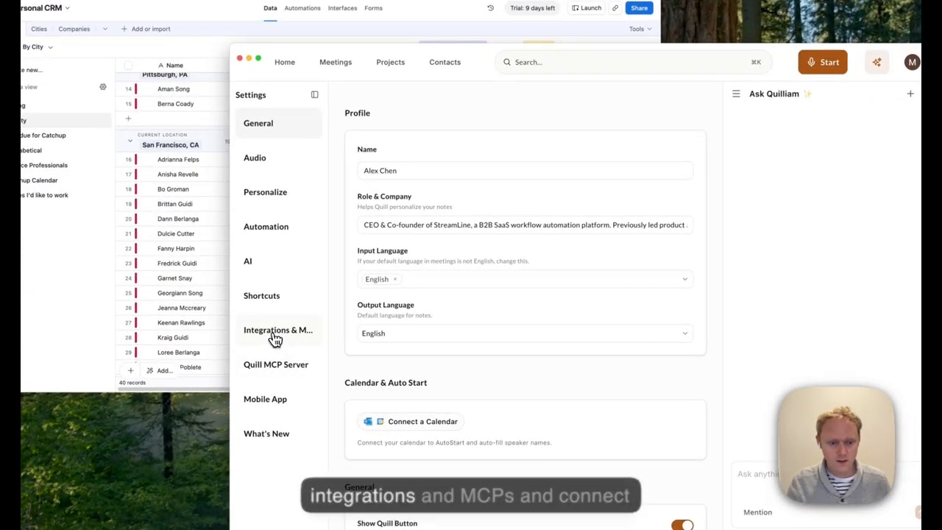
left_click(274, 338)
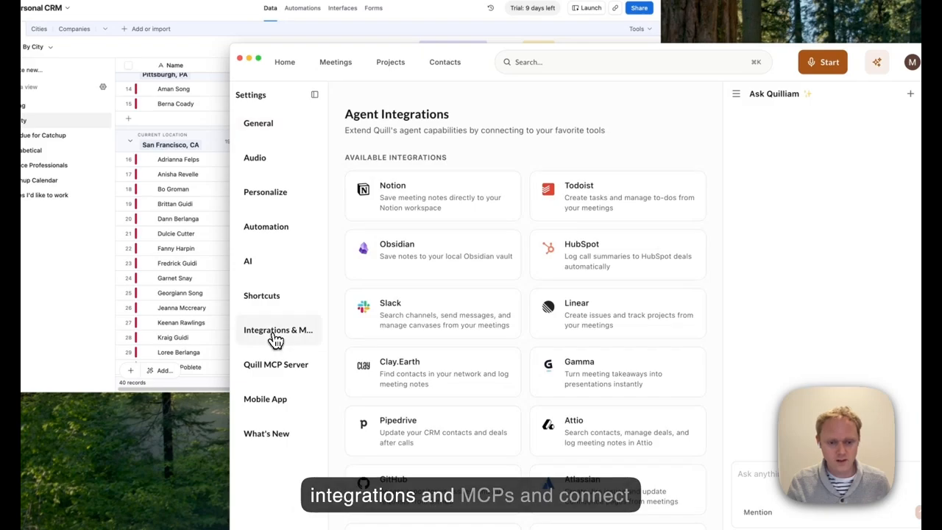
scroll(530, 442, "down", 5)
left_click(479, 421)
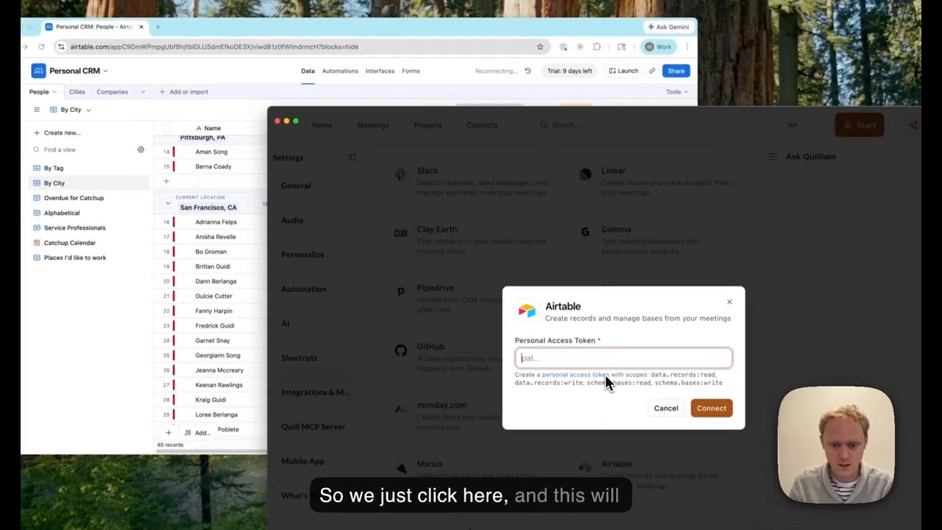
Step: Start a new Airtable personal access token from the connection form's link and name it "DEMO - Airtable Quill"
left_click(605, 376)
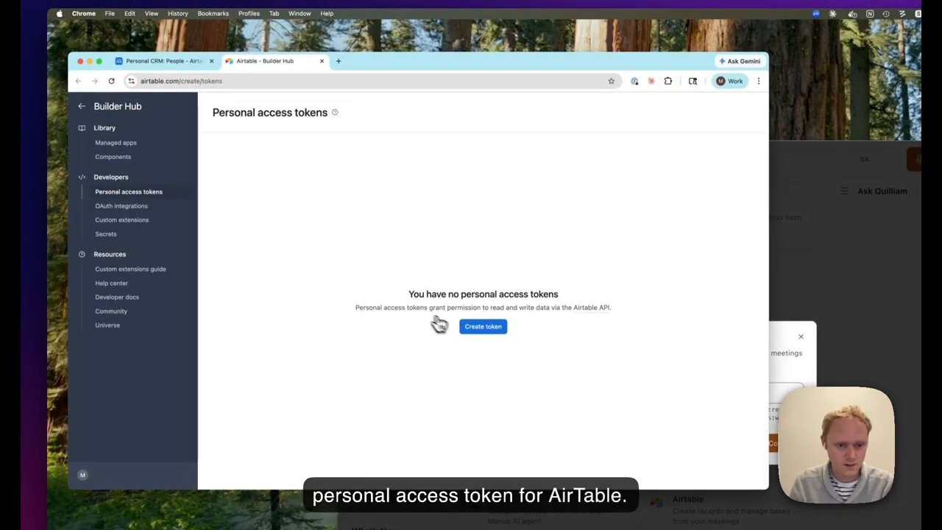
left_click(474, 329)
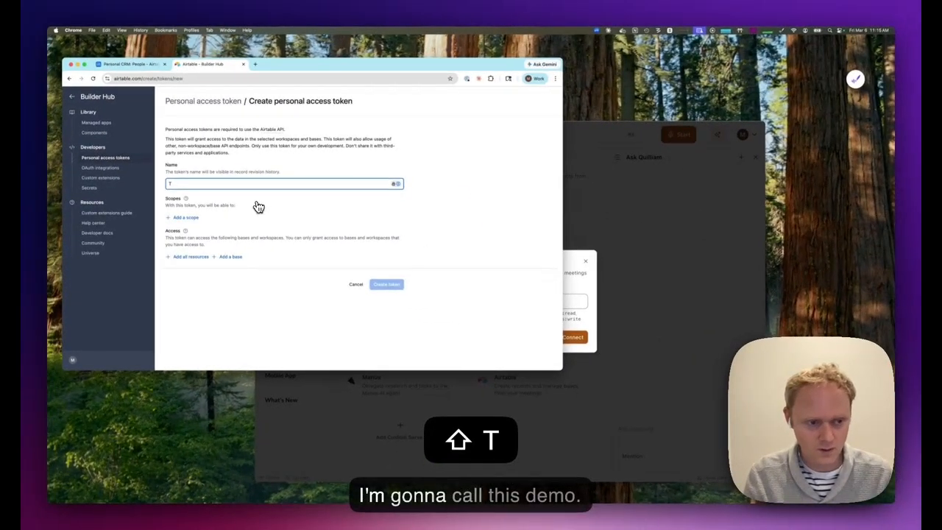
type("DEMO - Airtable")
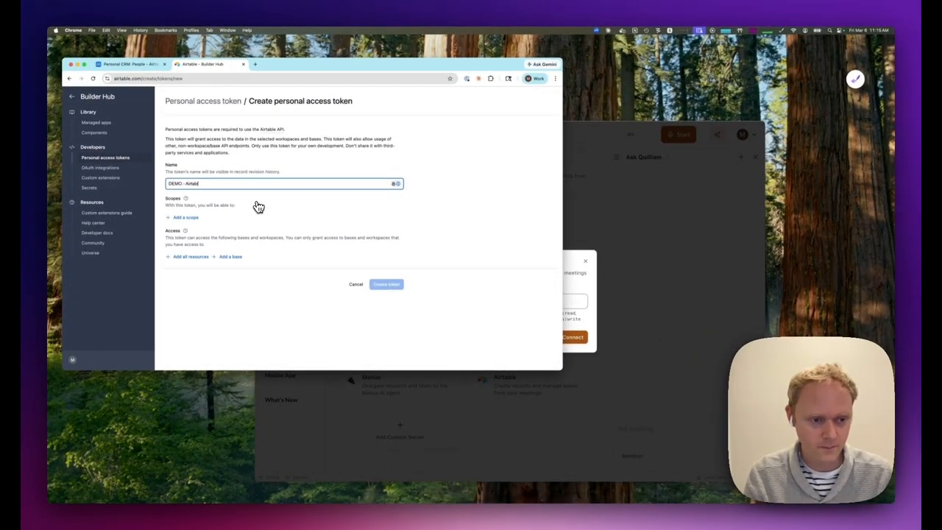
type(" Quill")
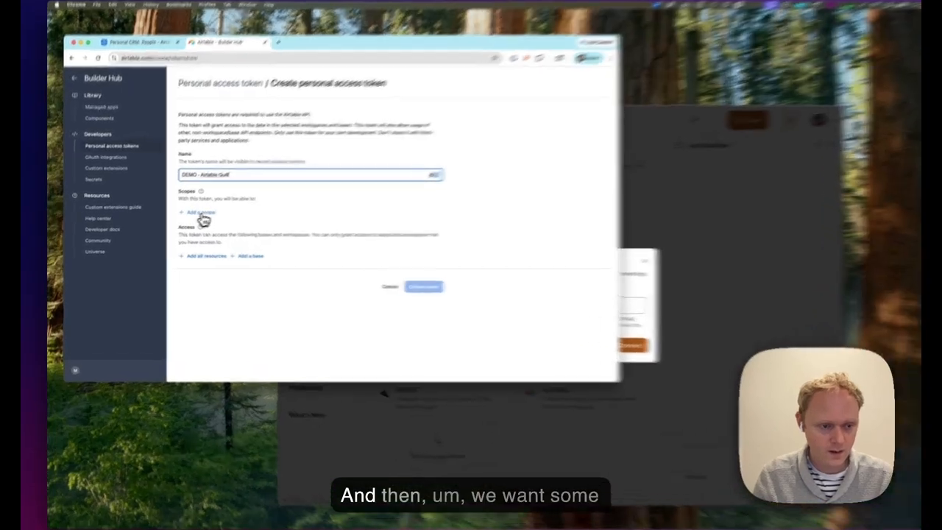
Step: Add the scopes data.records:read, data.records:write, data.recordComments:read, data.recordComments:write and schema.bases:read to the token
left_click(187, 218)
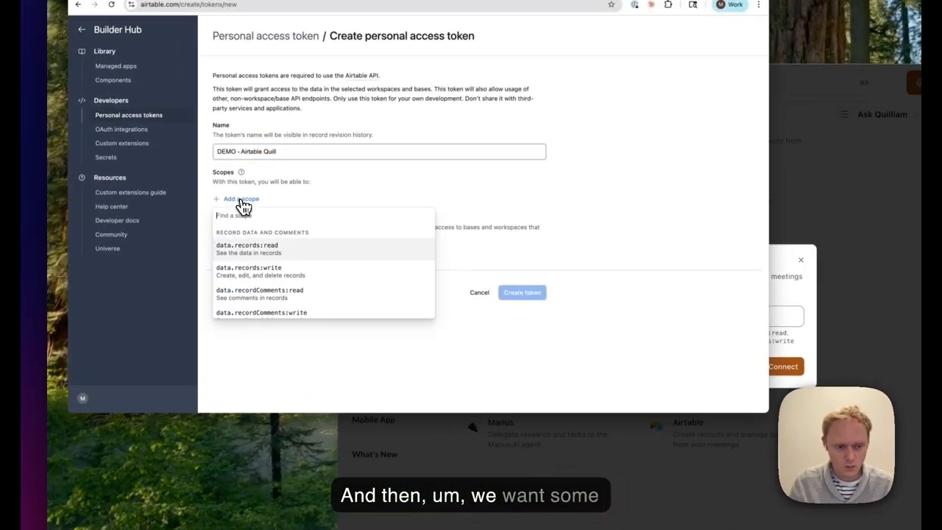
left_click(252, 250)
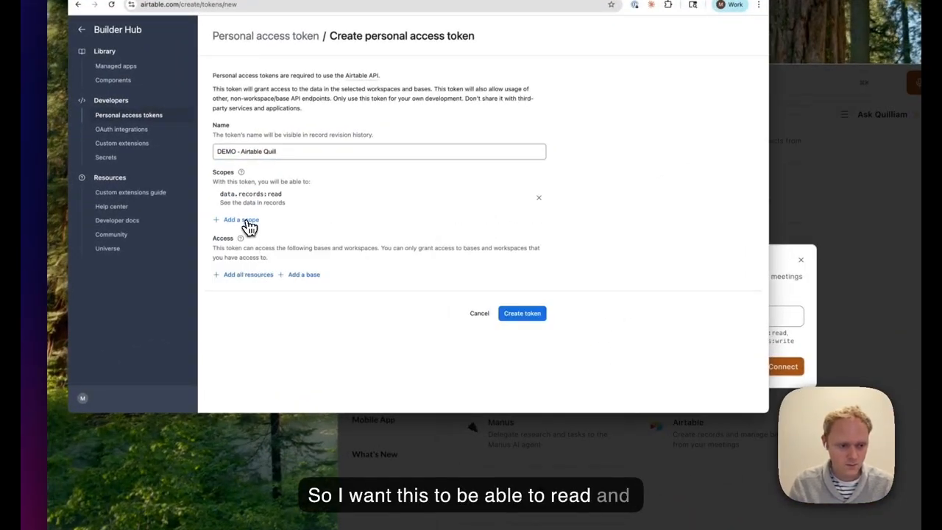
left_click(251, 227)
left_click(257, 276)
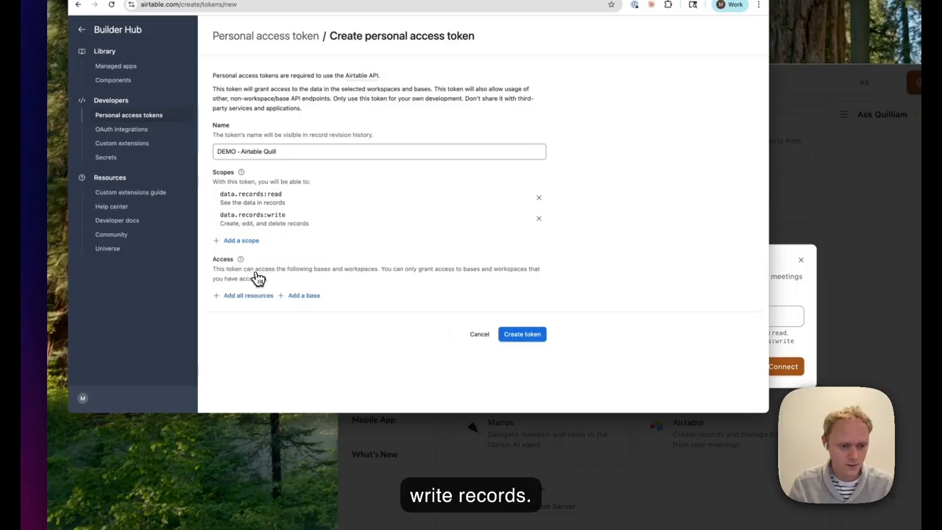
left_click(250, 243)
left_click(263, 293)
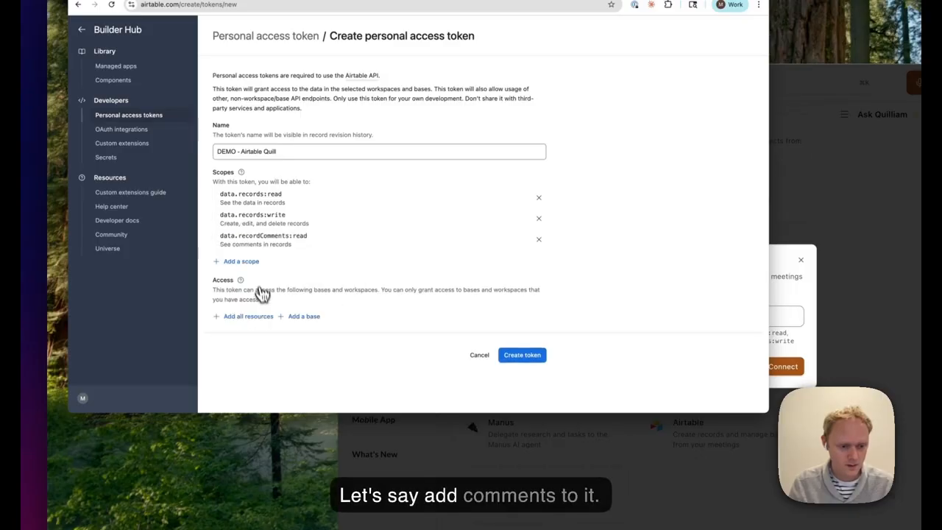
left_click(250, 262)
left_click(263, 313)
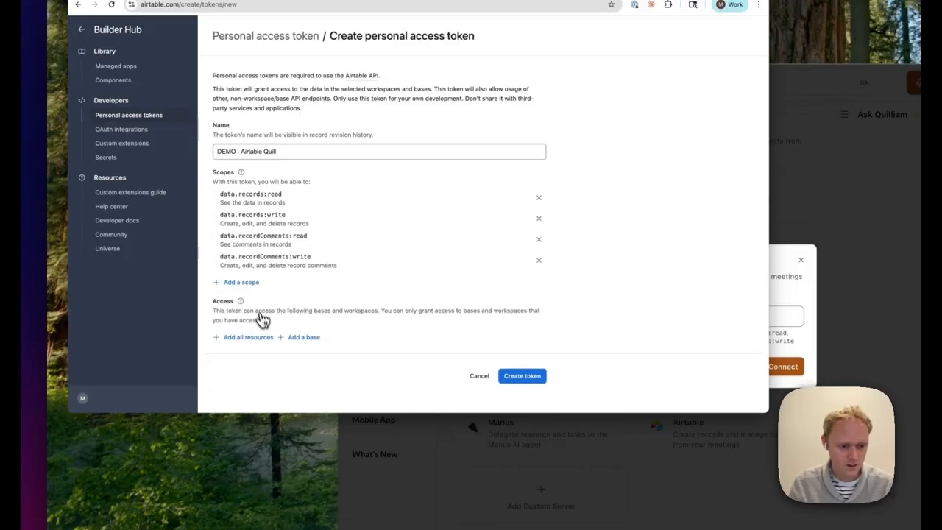
left_click(251, 287)
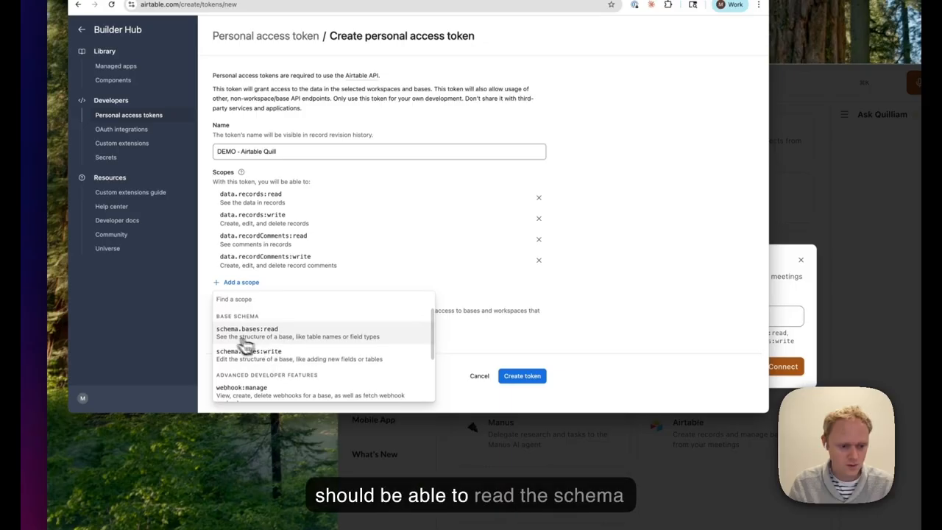
left_click(267, 335)
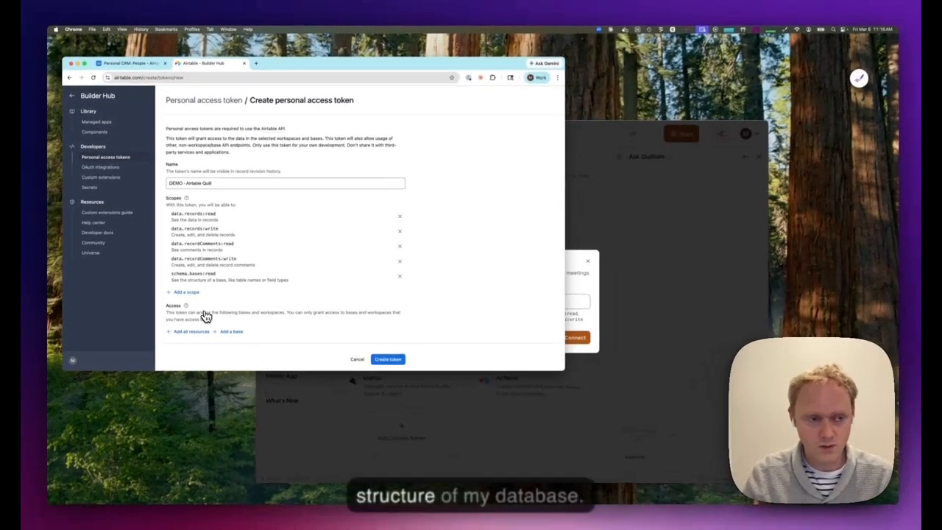
Step: Give the token access to the Personal CRM base and create the token
scroll(313, 282, "down", 1)
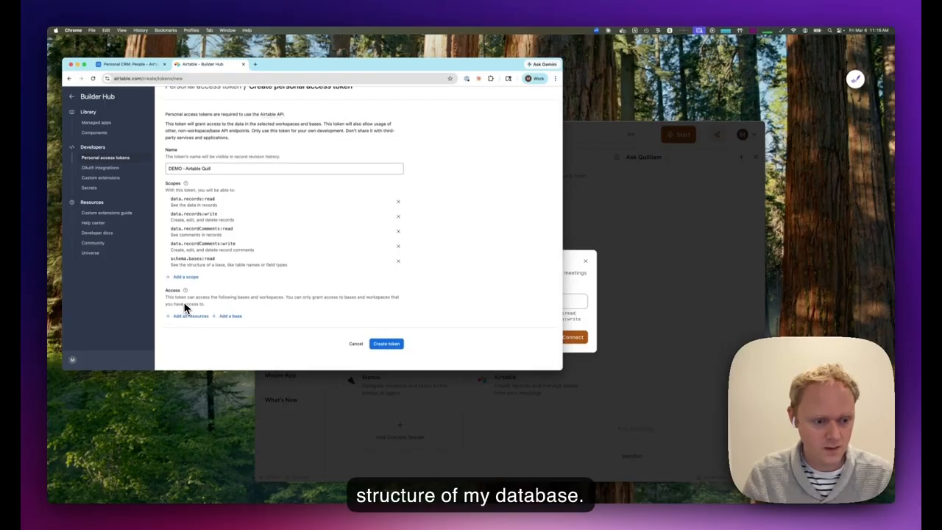
left_click(230, 316)
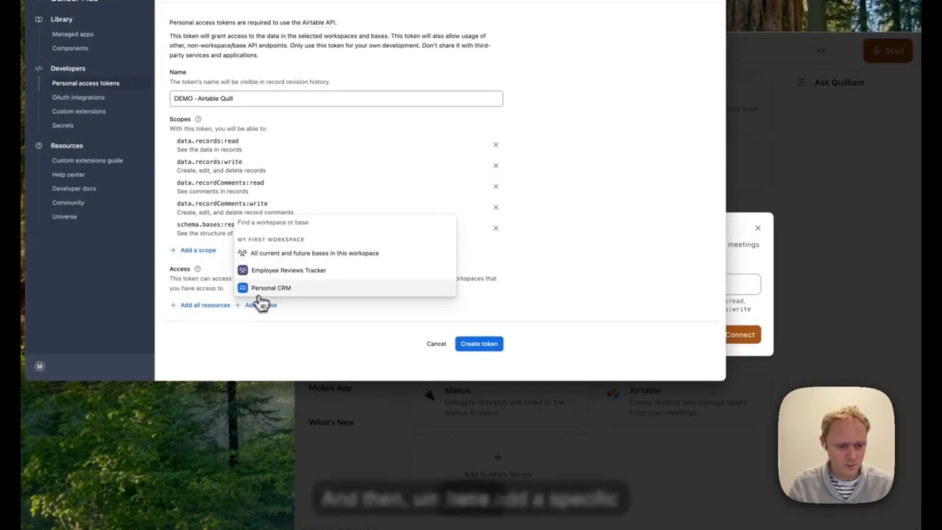
left_click(240, 303)
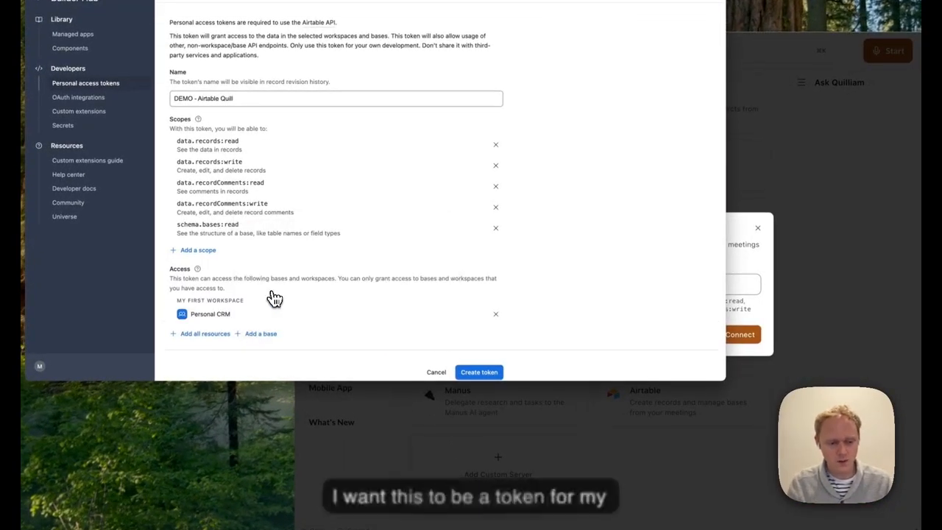
left_click(479, 374)
Step: Copy the new token, paste it into Quill's Personal Access Token field and connect the Airtable integration
left_click(472, 209)
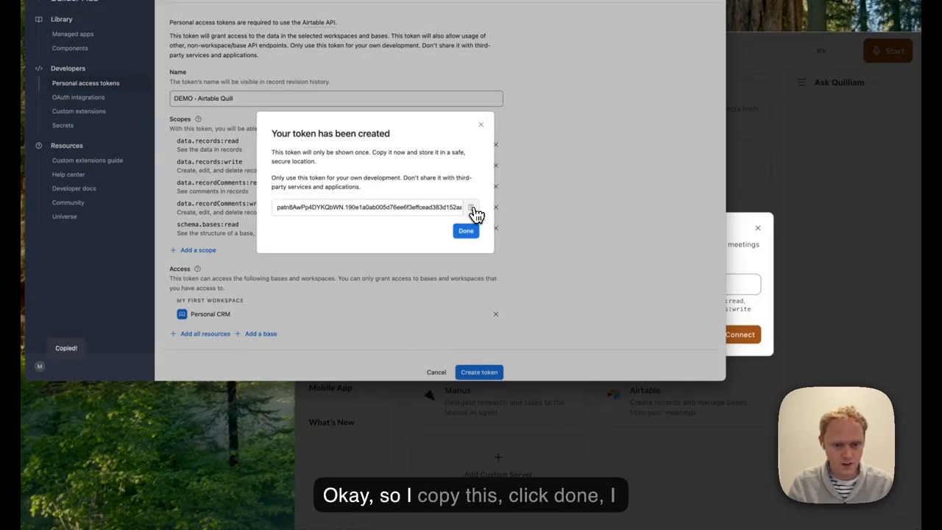
left_click(465, 231)
left_click(431, 286)
key("super+v")
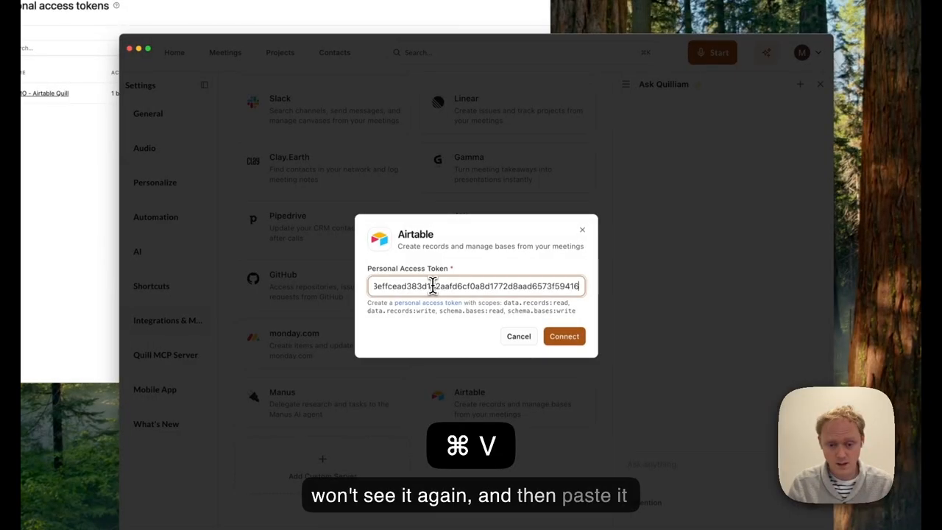
left_click(566, 338)
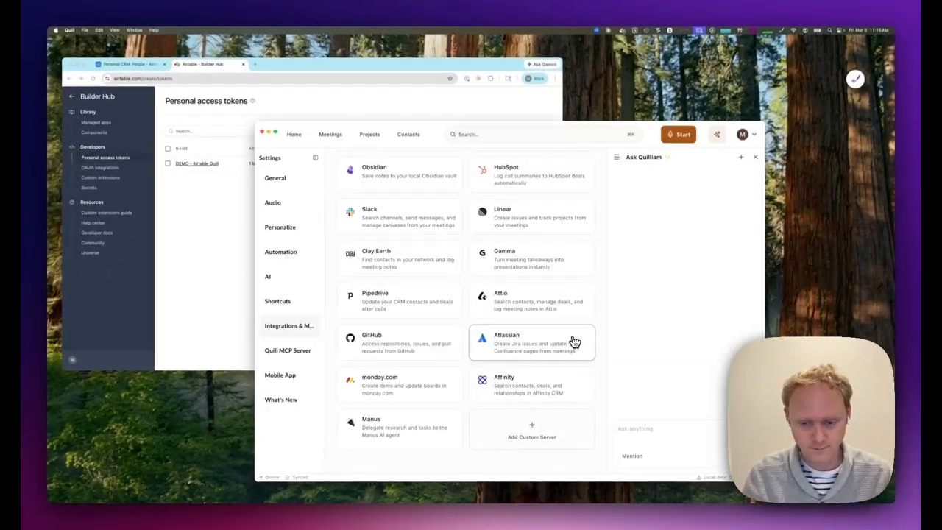
scroll(483, 270, "up", 5)
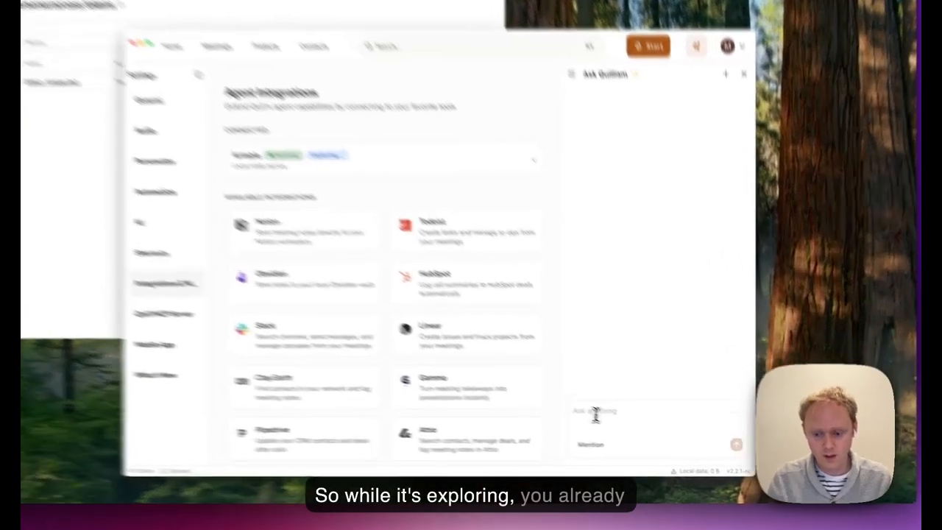
Step: Ask Quilliam "Who did I last see in airtable?"
left_click(636, 433)
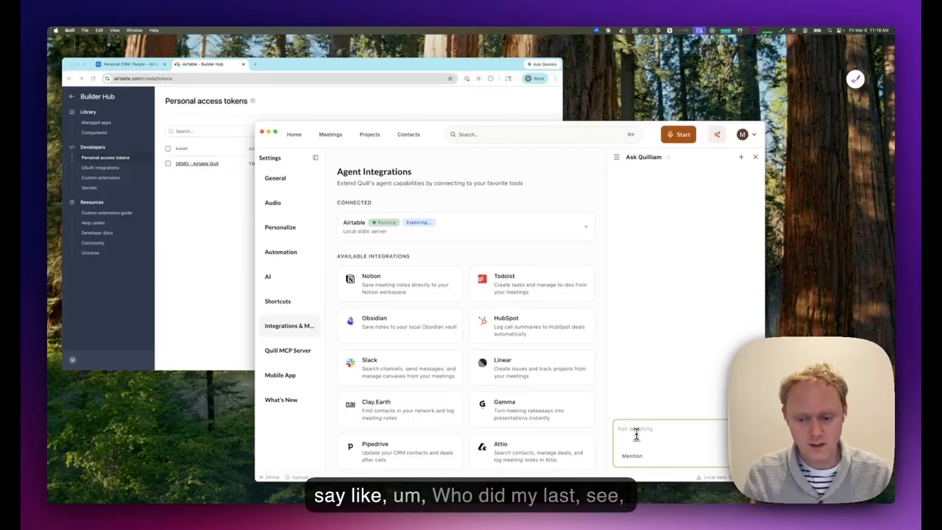
type("Who did I last see i")
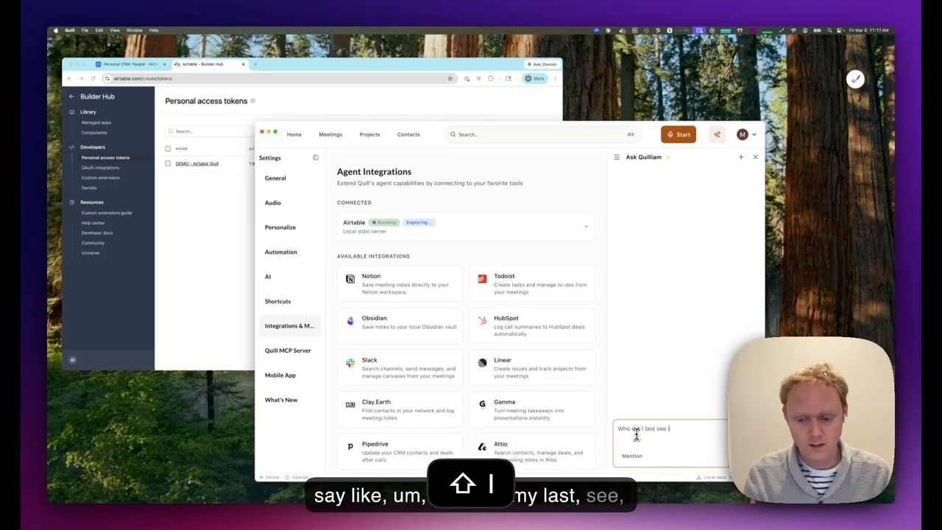
type("n airtable")
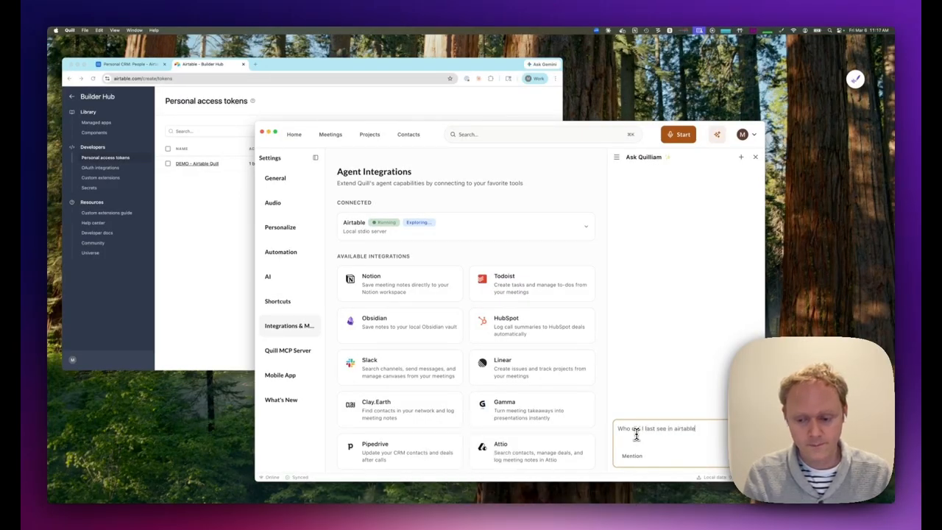
type("?")
key("super+Return")
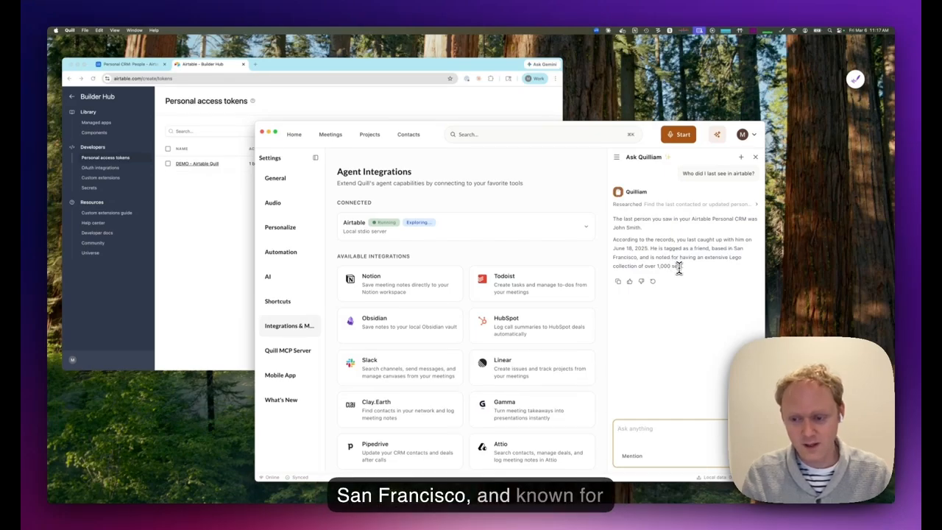
Step: Reload Quill and examine the connected Airtable server profile, including its system overview, tables, key contacts and rules
left_click(741, 157)
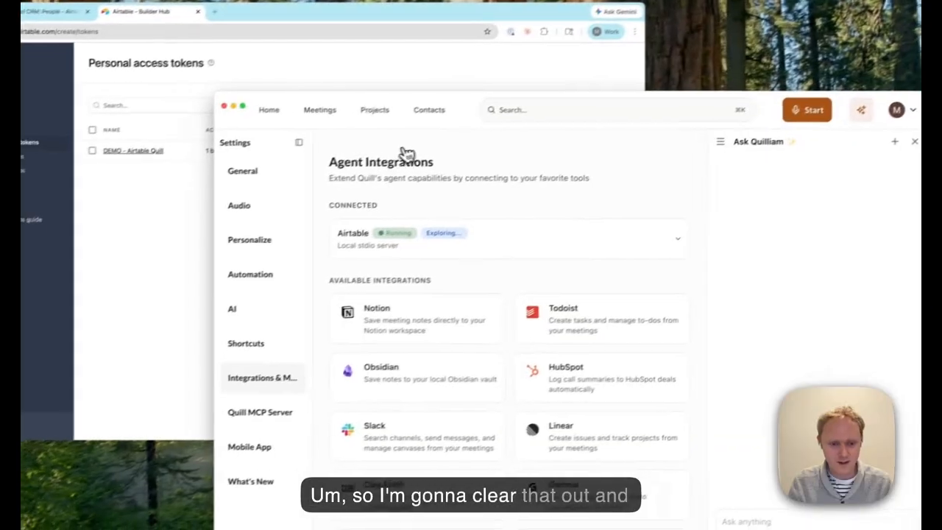
key("super+r")
left_click(479, 212)
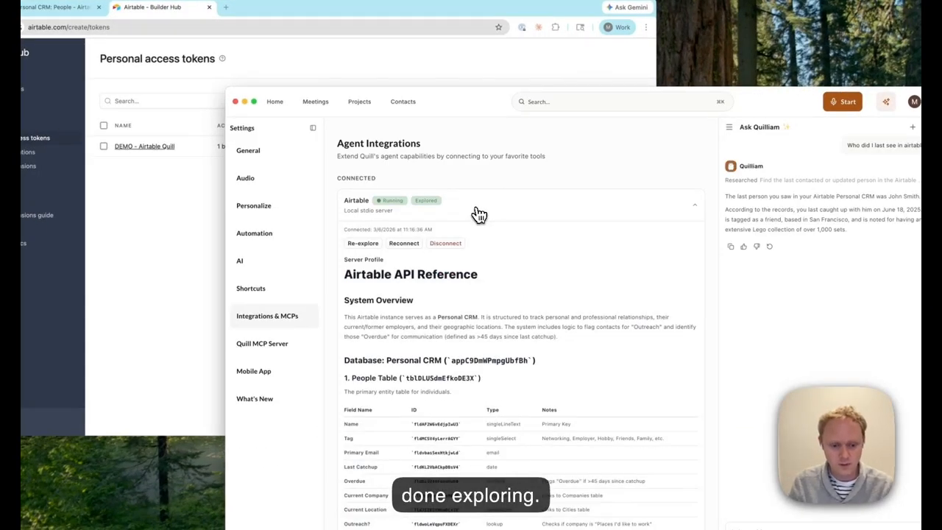
scroll(482, 304, "down", 2)
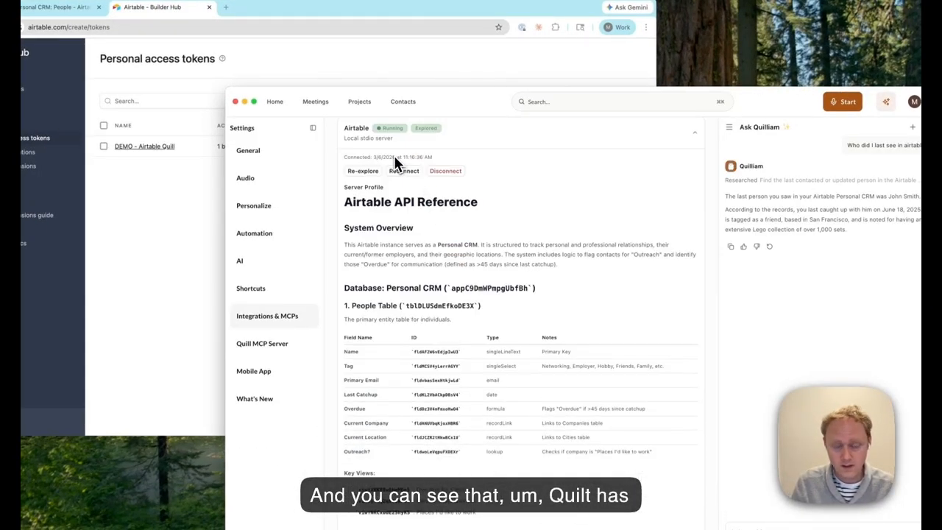
left_click_drag(344, 228, 589, 269)
scroll(536, 332, "down", 10)
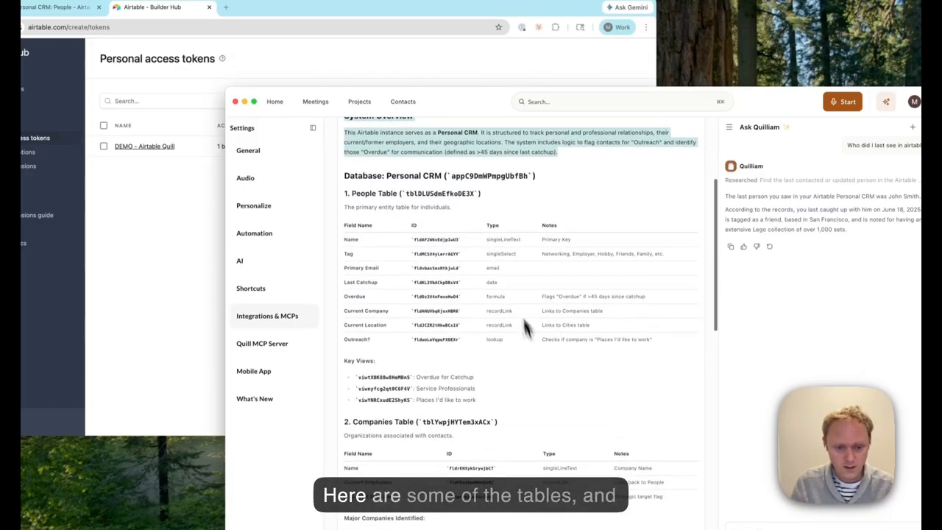
scroll(491, 309, "down", 3)
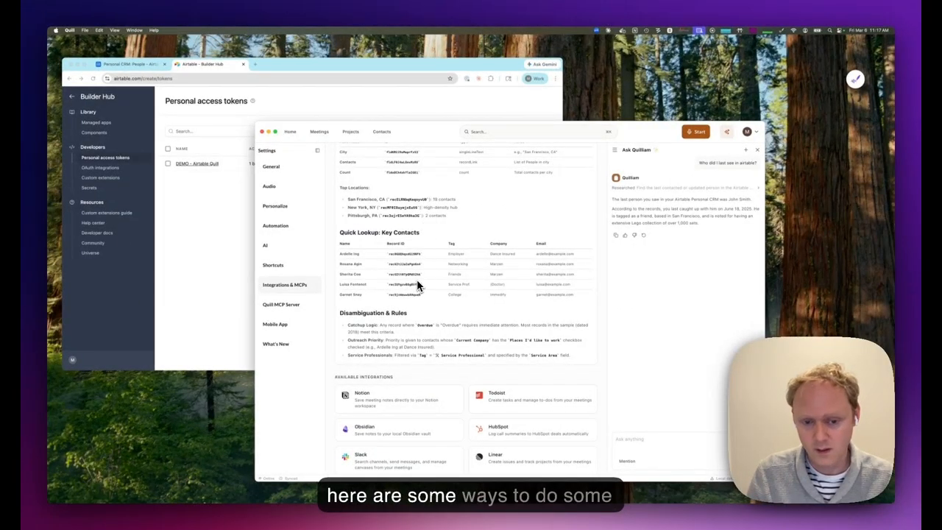
scroll(416, 287, "up", 12)
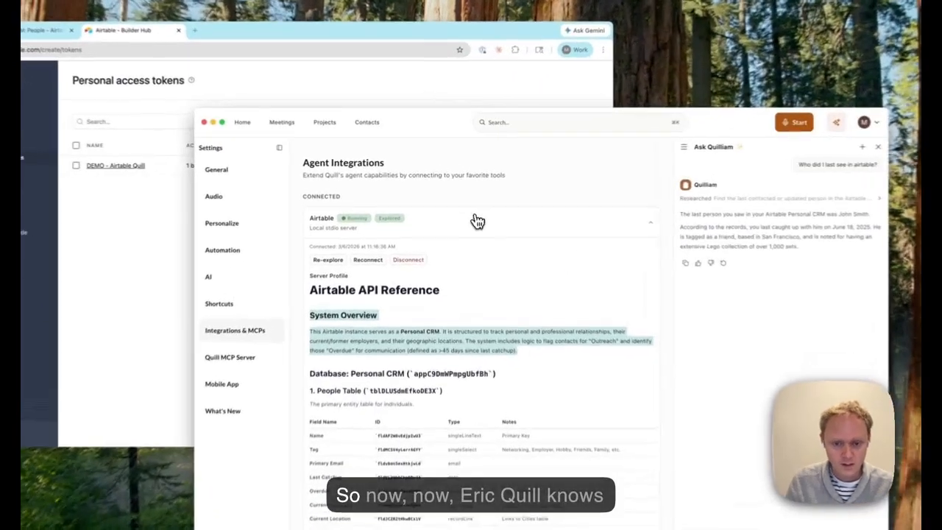
left_click(477, 221)
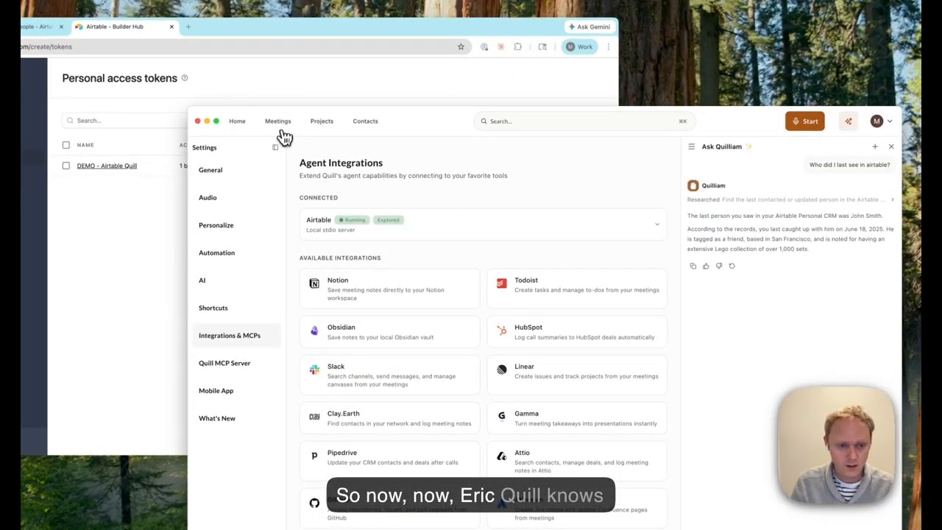
Step: Import the recorded demo meeting's audio file into Quill's meetings
left_click(280, 122)
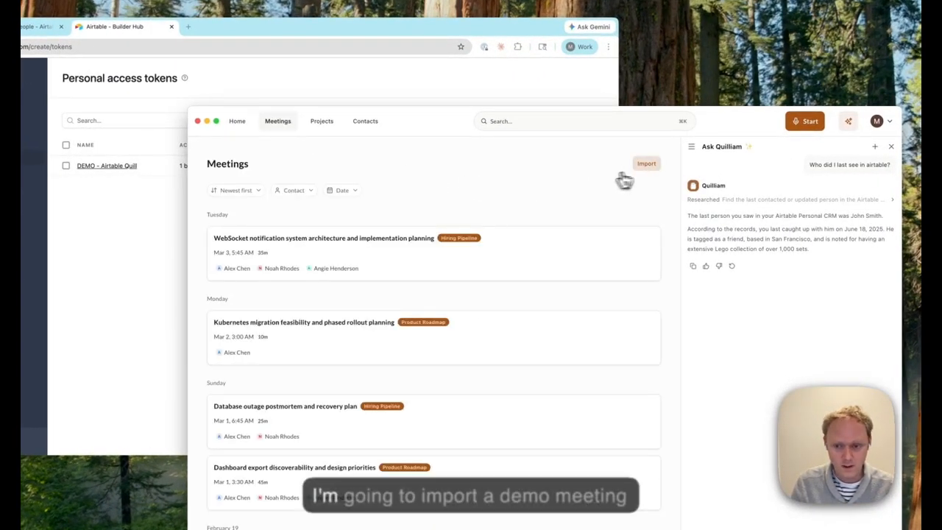
left_click(647, 167)
left_click(521, 339)
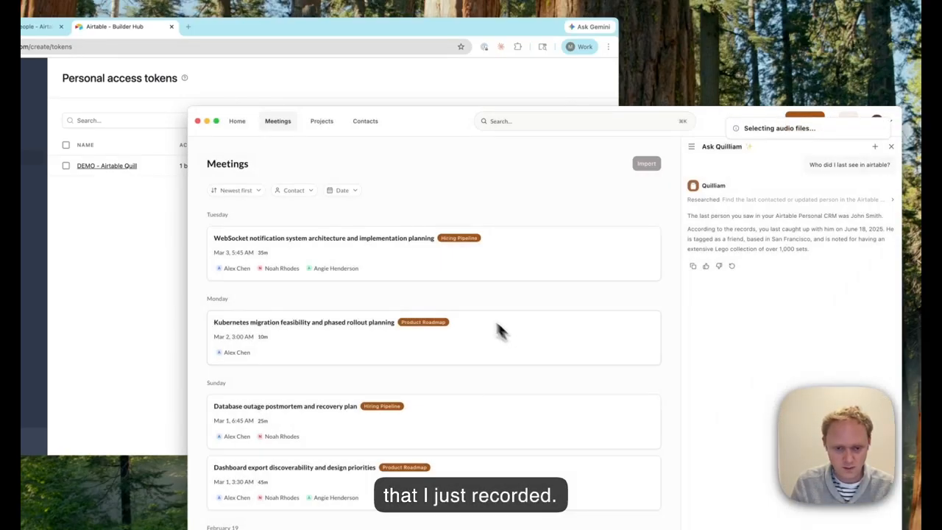
double_click(361, 125)
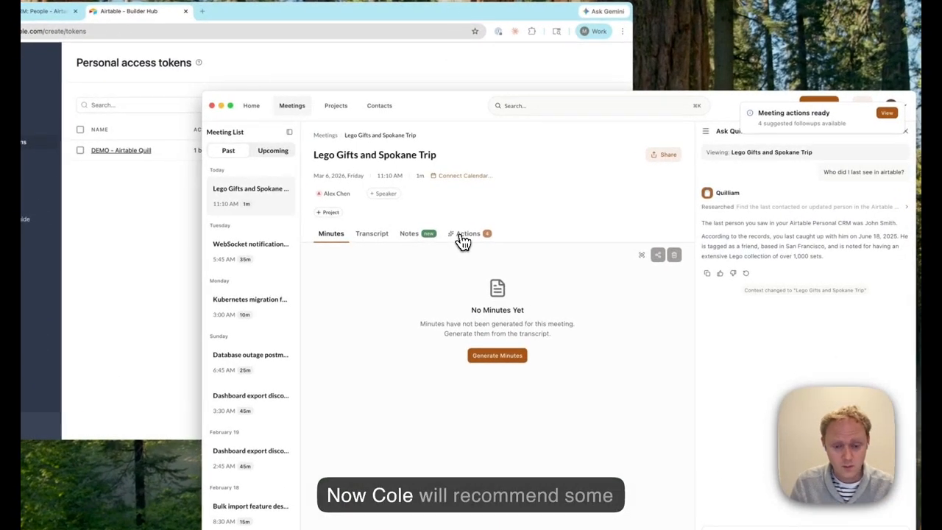
Step: Run the imported meeting's suggested Find Spokane Contacts action and reply "yes" to Quilliam's offer to draft an email to the contacts
left_click(460, 234)
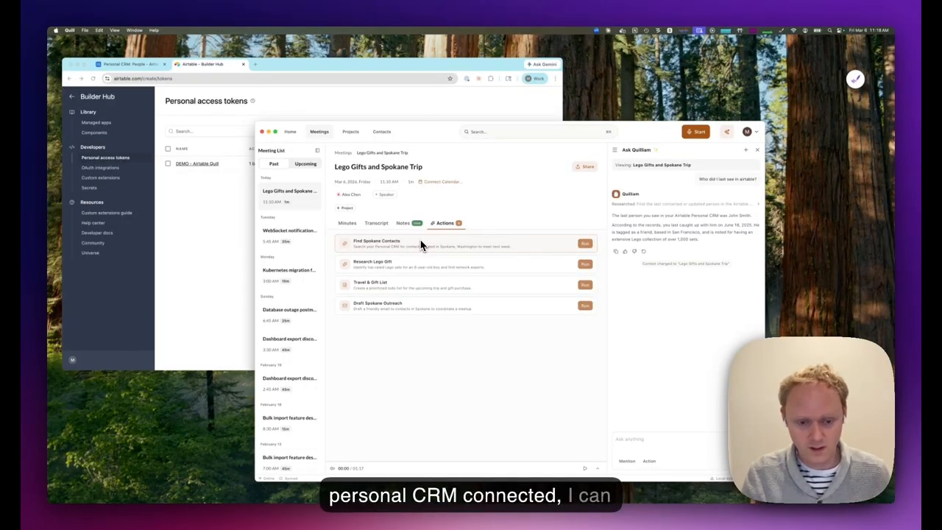
left_click(584, 244)
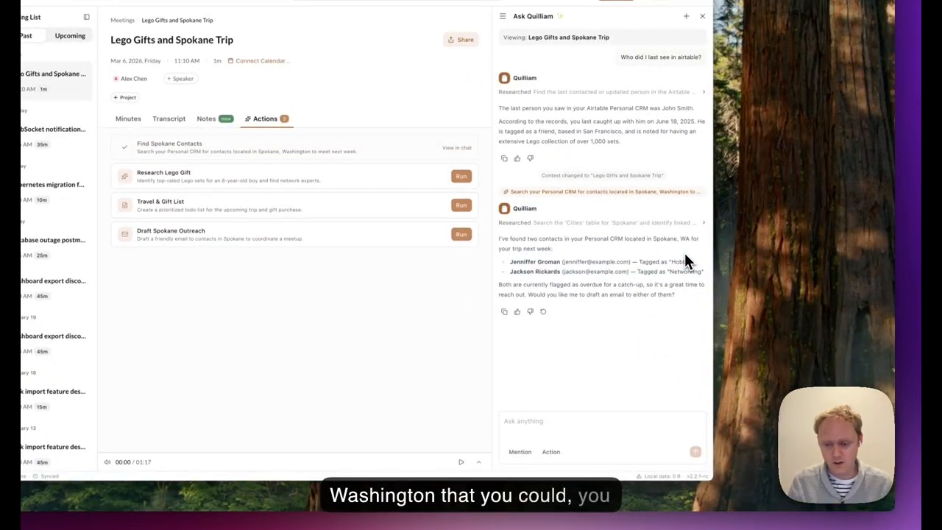
left_click(531, 423)
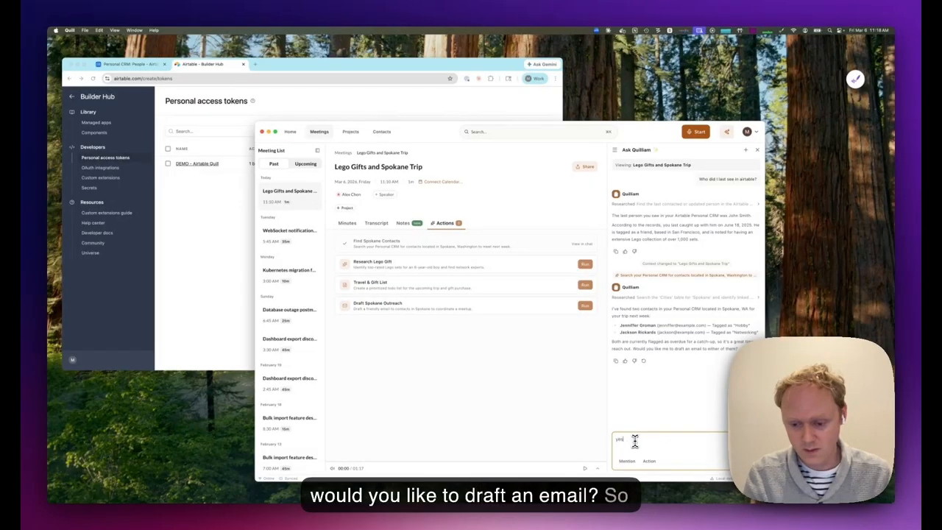
key("super+Return")
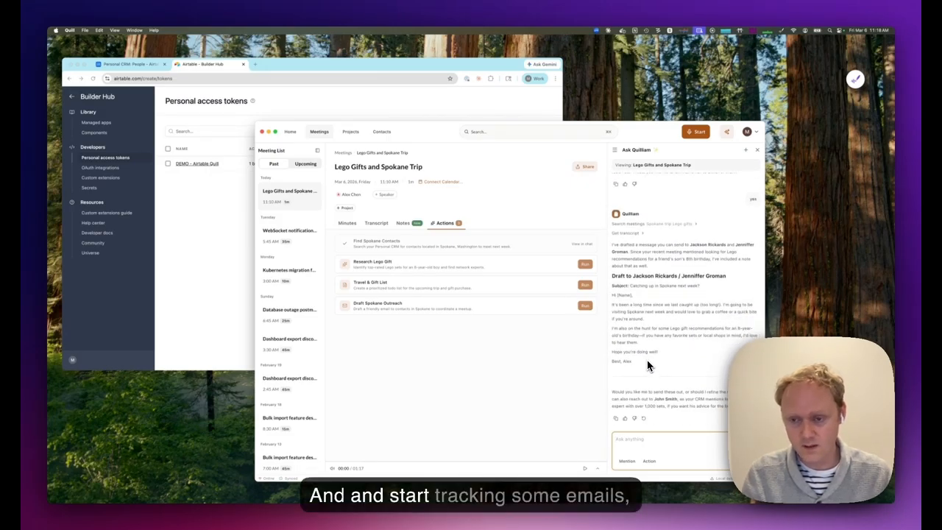
scroll(648, 366, "up", 5)
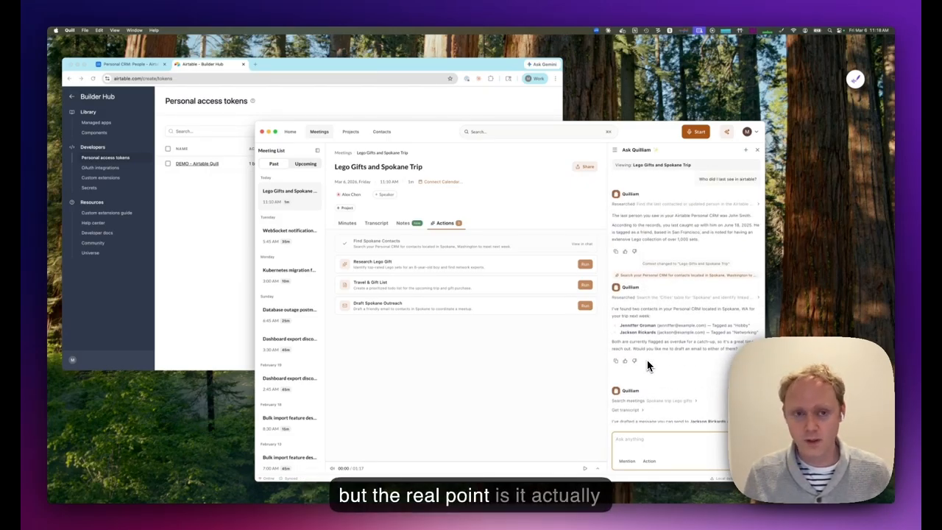